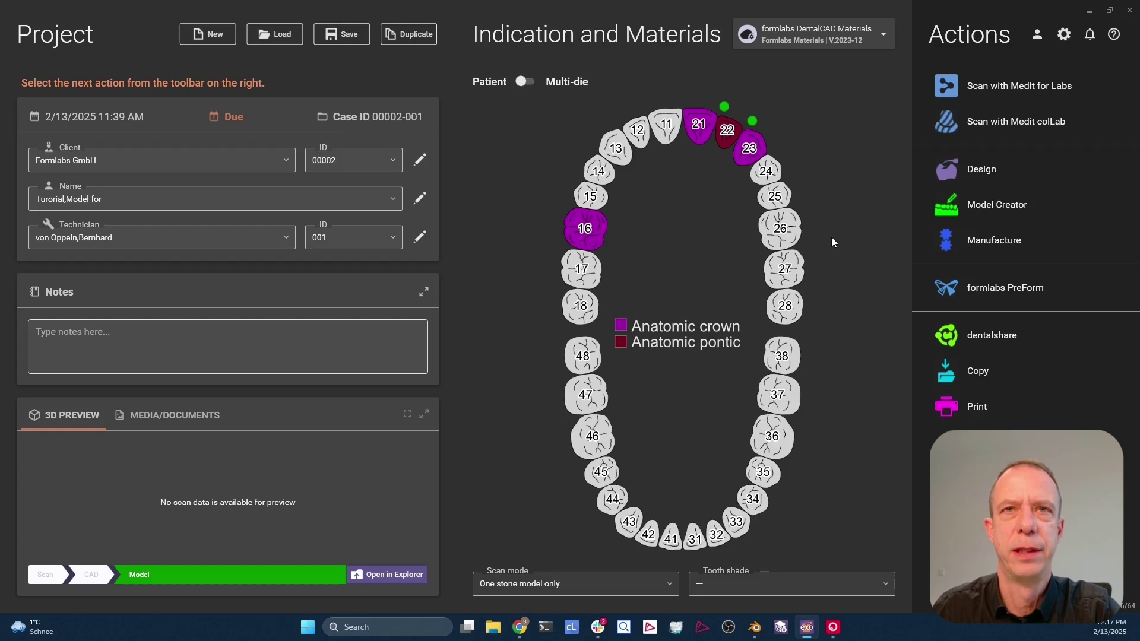
Start Model Creator from scan data only, loading 'Raw Preparation scan' from the Desktop as the upper jaw
{"action": "left_click", "coordinate": [965, 208]}
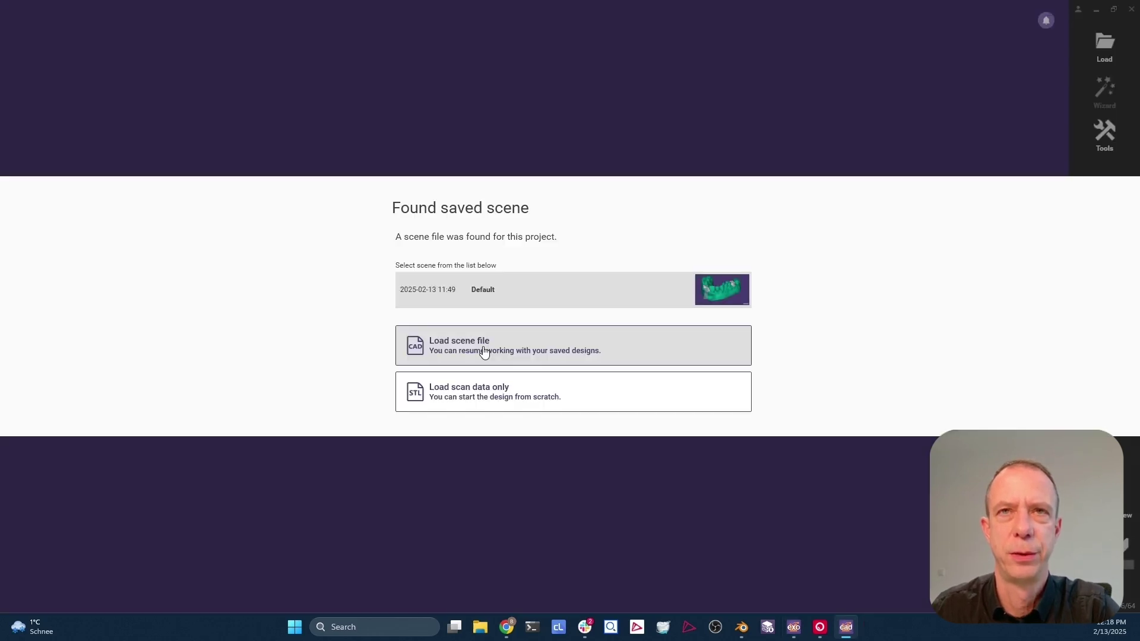
{"action": "left_click", "coordinate": [477, 397]}
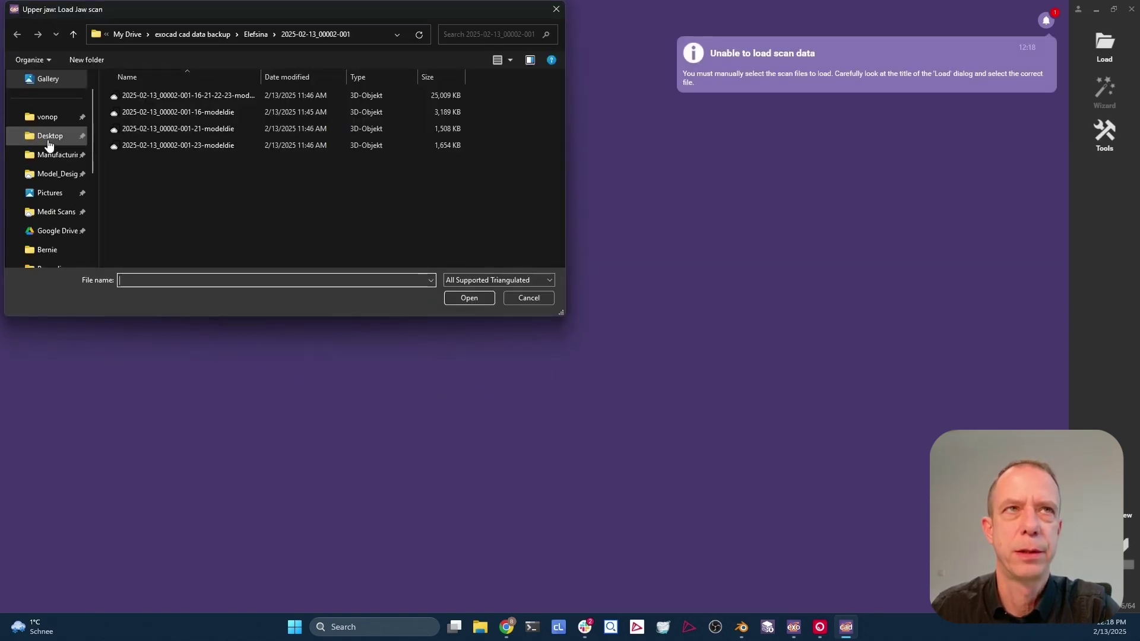
{"action": "left_click", "coordinate": [47, 136]}
{"action": "scroll", "coordinate": [196, 213], "scroll_direction": "down", "scroll_amount": 2}
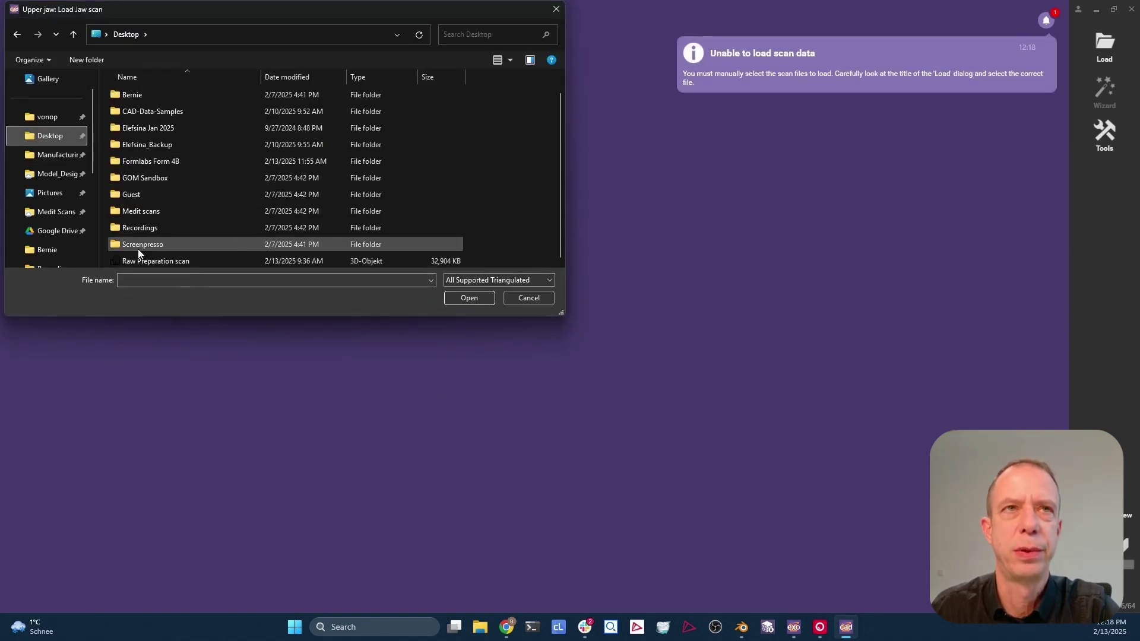
{"action": "left_click", "coordinate": [219, 260]}
{"action": "left_click", "coordinate": [469, 297]}
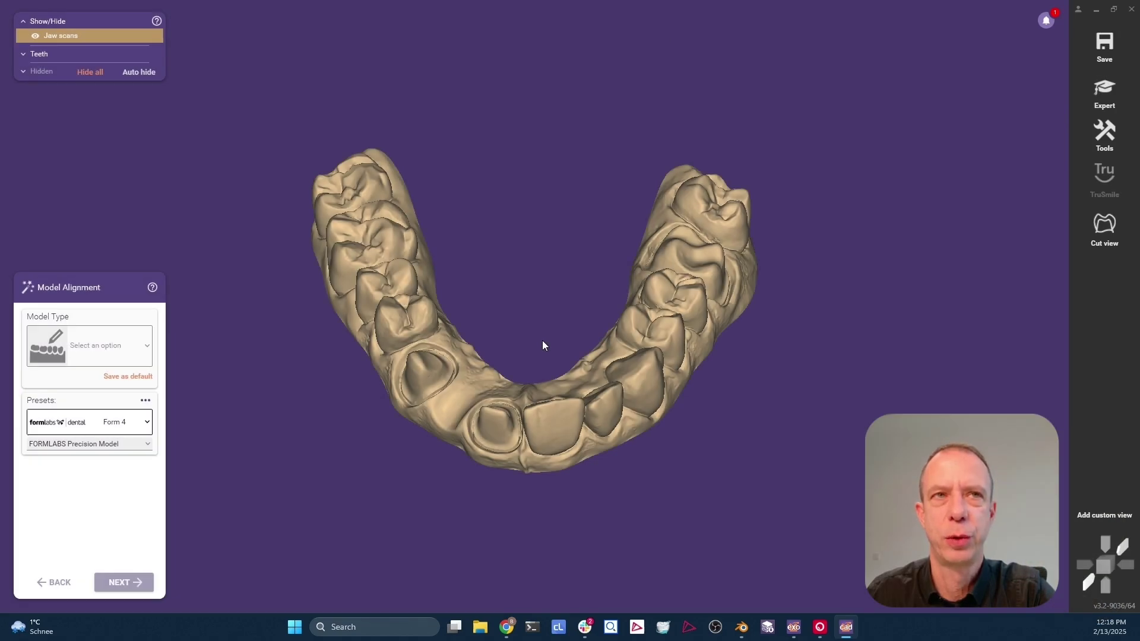
Set the model type to Formlabs Form 4B - Plateless model with the Form 4B Precision Model preset
{"action": "left_click", "coordinate": [128, 349]}
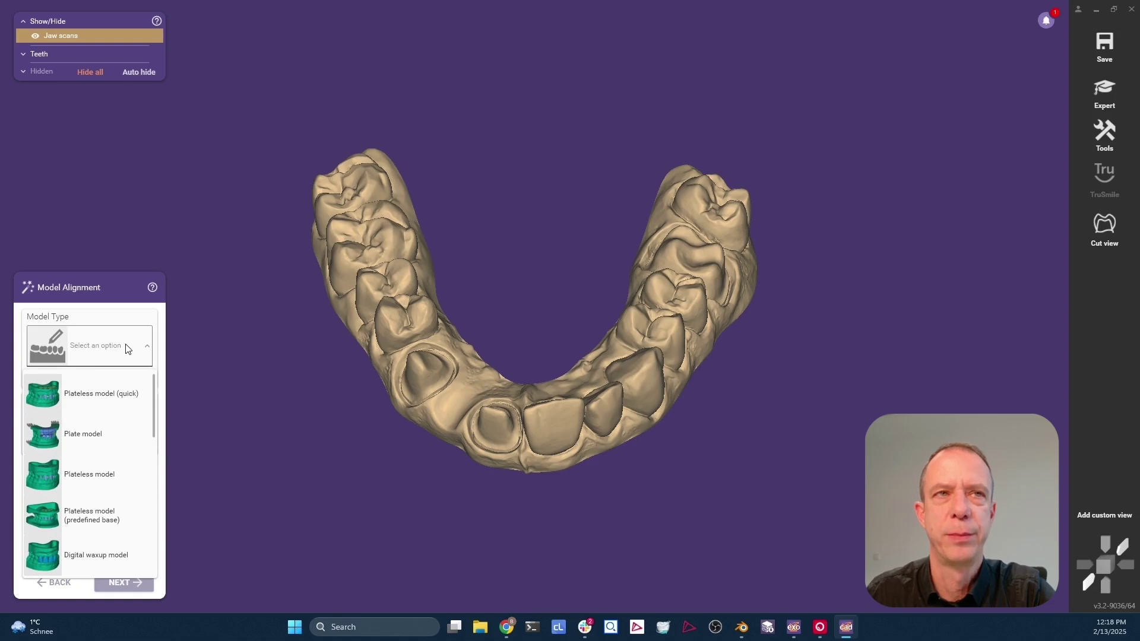
{"action": "left_click_drag", "start_coordinate": [154, 380], "coordinate": [154, 471]}
{"action": "left_click", "coordinate": [95, 474]}
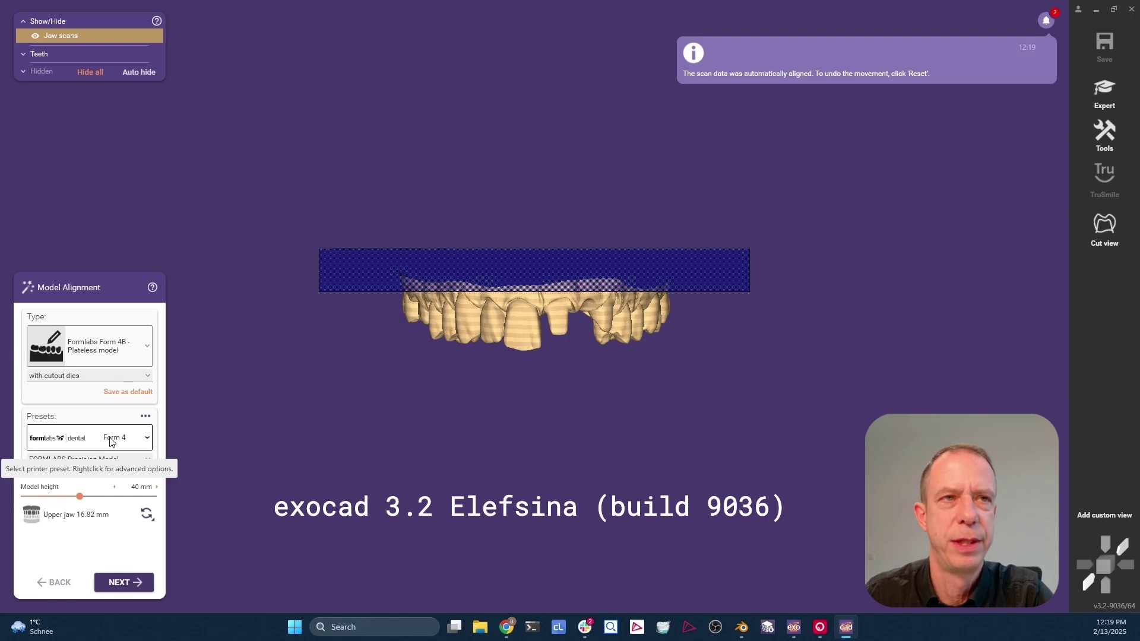
{"action": "left_click", "coordinate": [147, 440]}
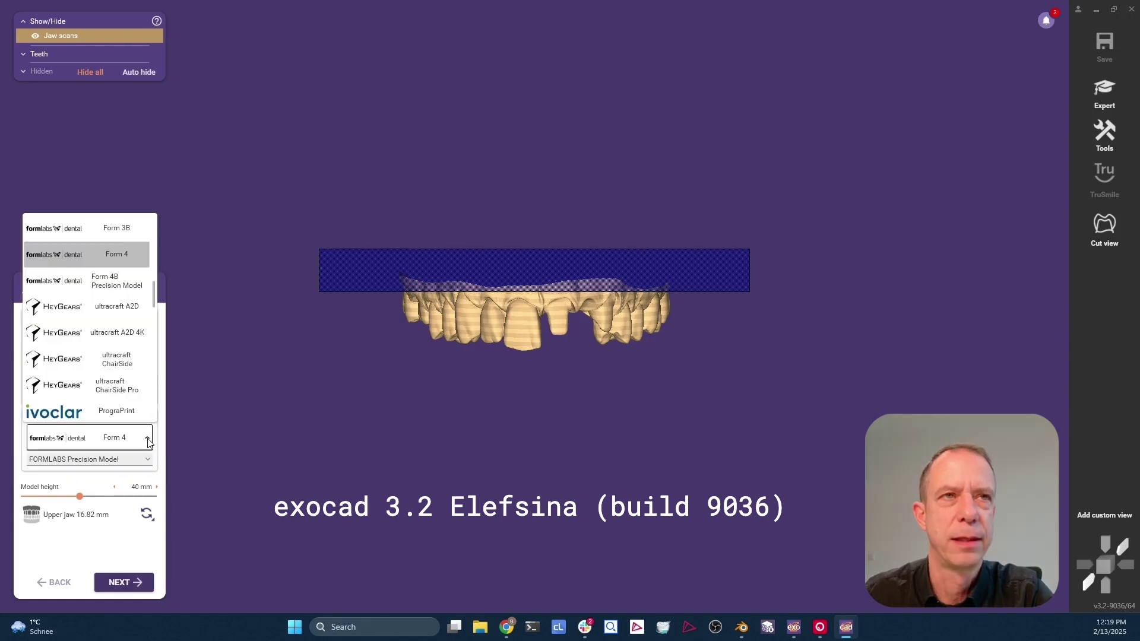
{"action": "left_click", "coordinate": [104, 277]}
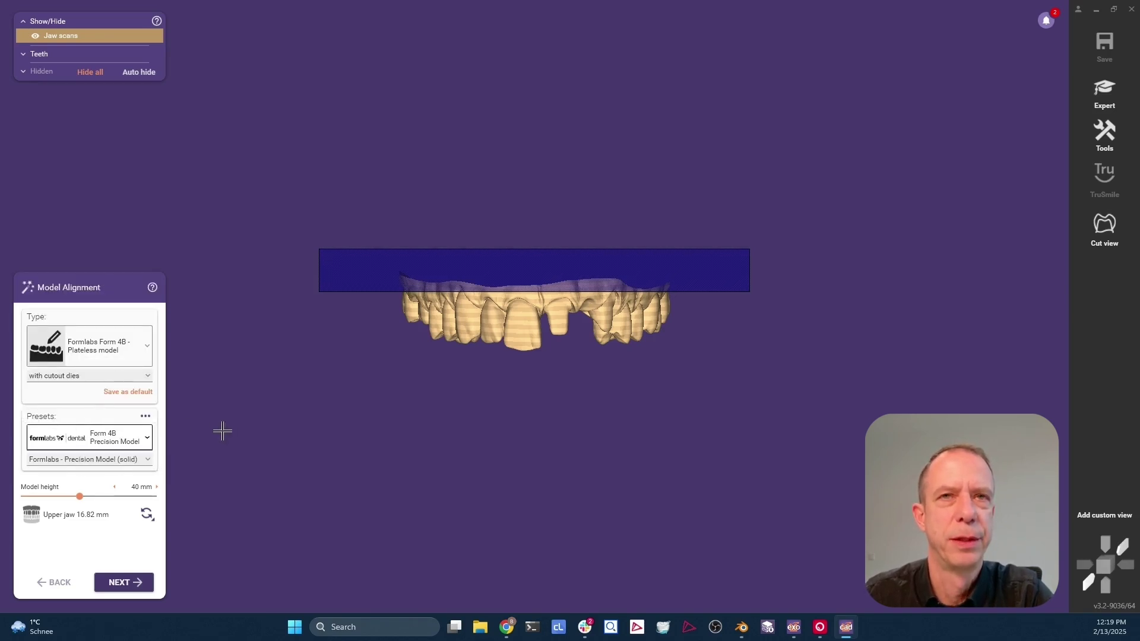
{"action": "left_click", "coordinate": [1087, 584]}
In the front view, lower the upper-jaw scan until its height reads 24.66 mm
{"action": "left_click_drag", "start_coordinate": [522, 250], "coordinate": [555, 308]}
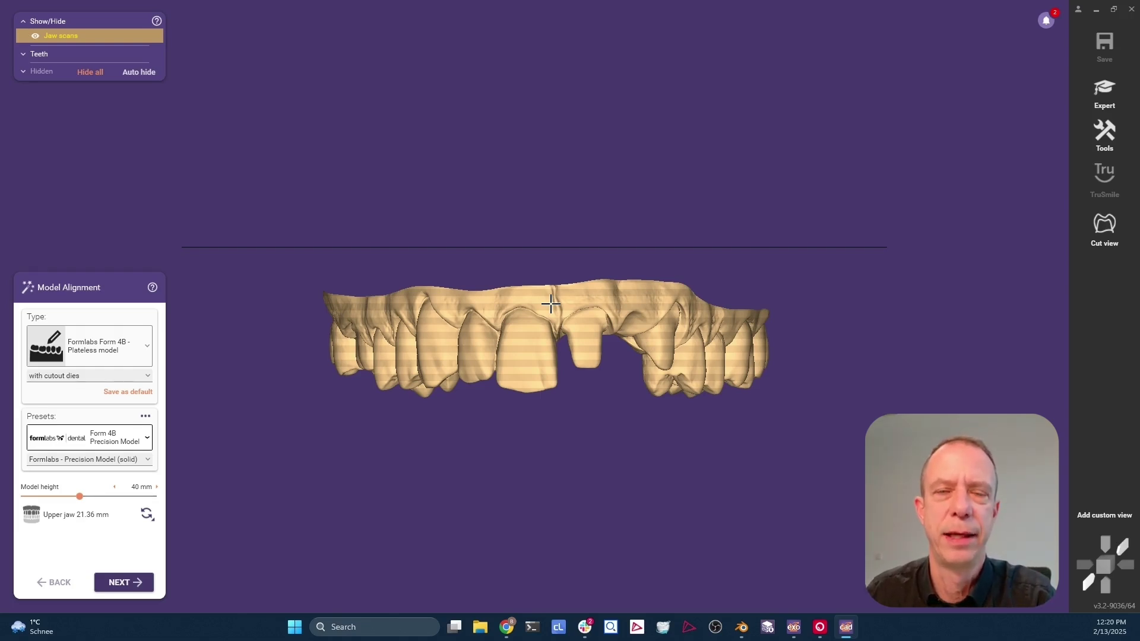
{"action": "mouse_move", "coordinate": [542, 334]}
{"action": "left_click_drag", "start_coordinate": [542, 333], "coordinate": [496, 347]}
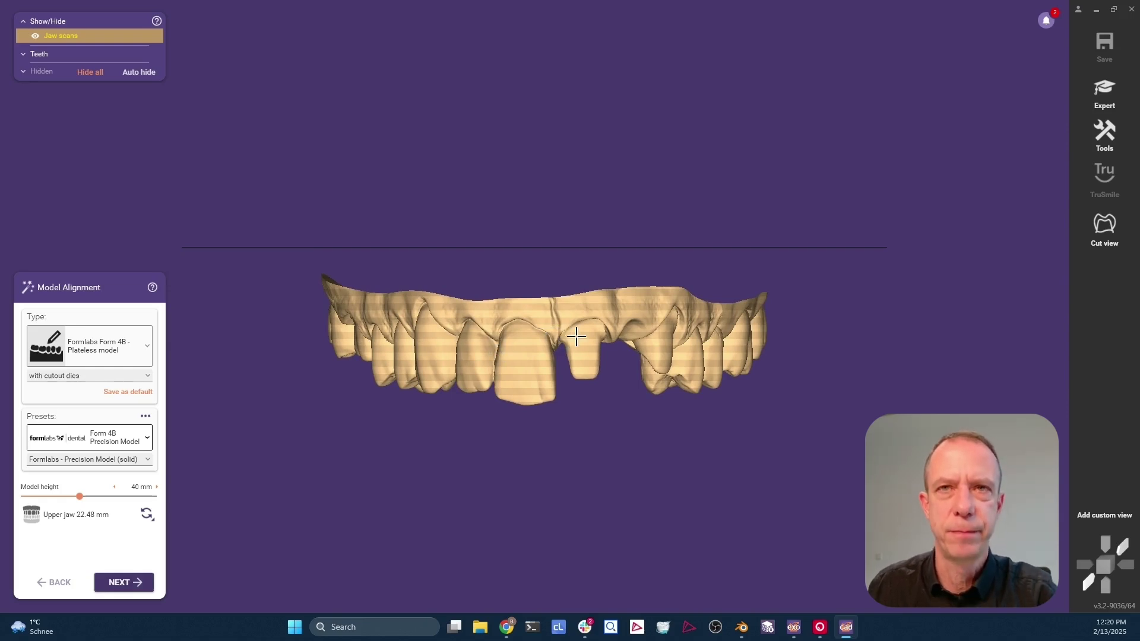
{"action": "left_click_drag", "start_coordinate": [556, 313], "coordinate": [553, 323]}
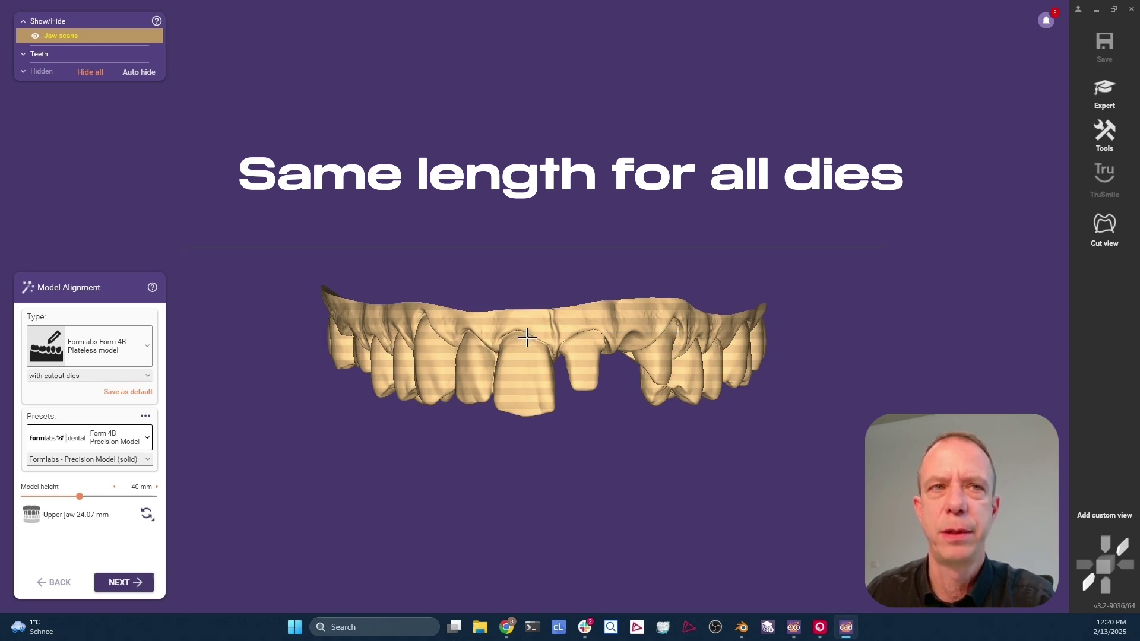
{"action": "left_click", "coordinate": [531, 323]}
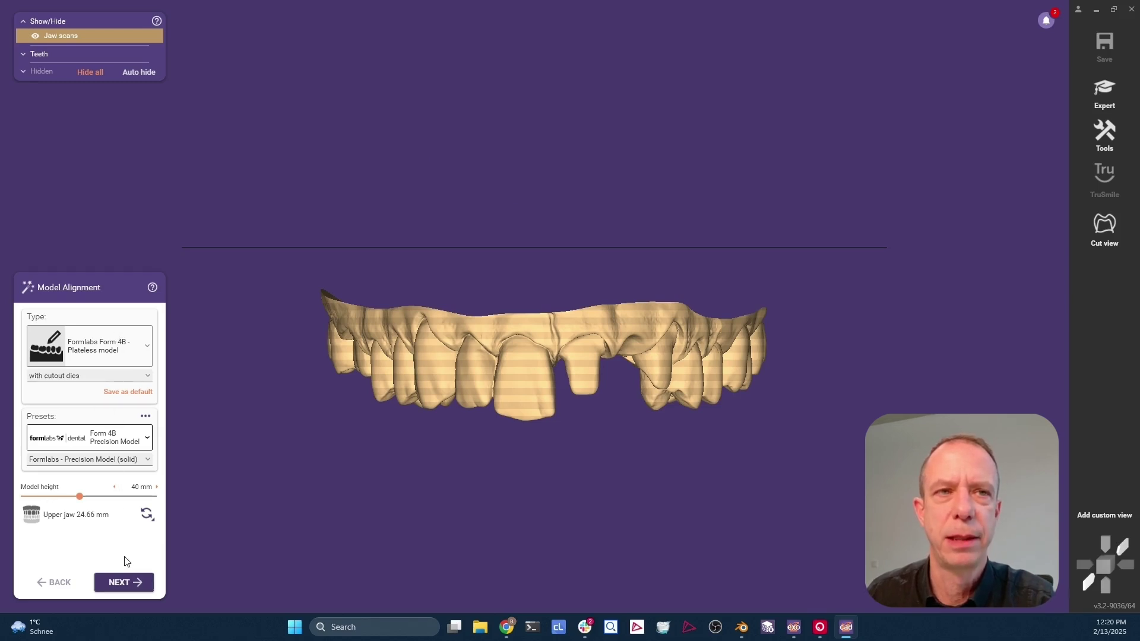
In the Scan Data Editor, outline the ragged strip along the jaw's top edge and delete it
{"action": "left_click", "coordinate": [125, 583]}
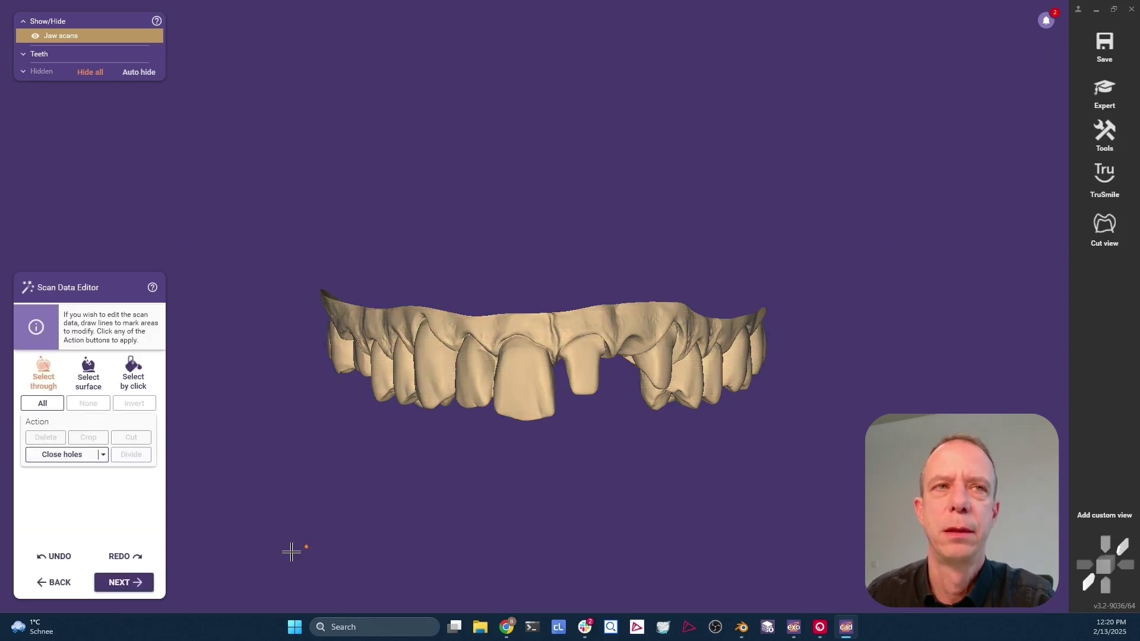
{"action": "left_click", "coordinate": [423, 297]}
{"action": "left_click", "coordinate": [449, 327]}
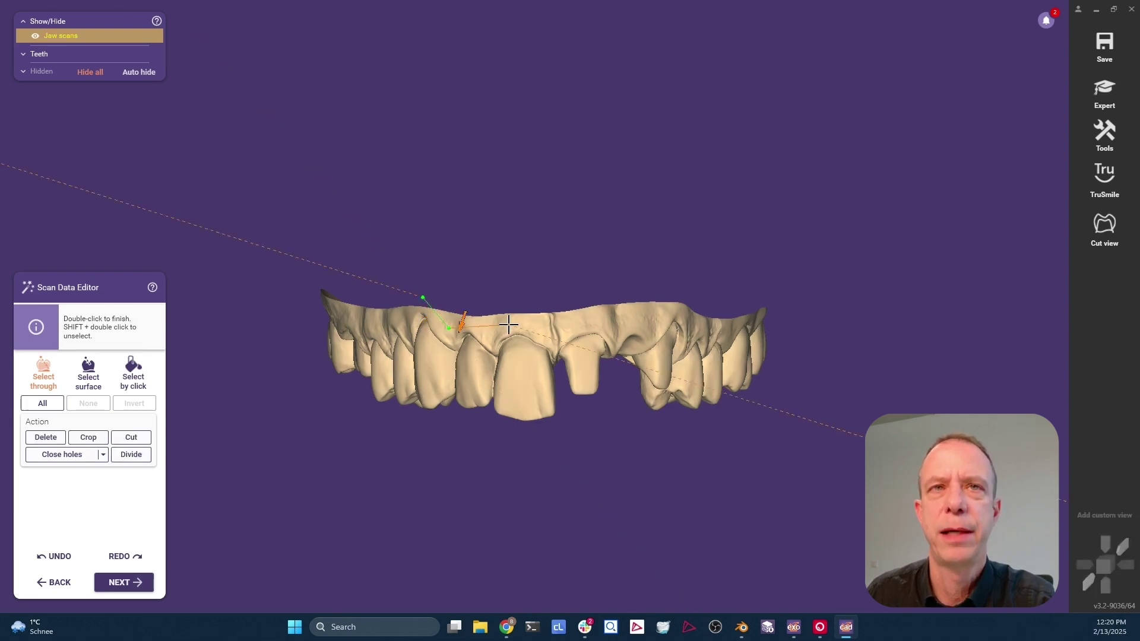
{"action": "left_click", "coordinate": [508, 324]}
{"action": "left_click", "coordinate": [588, 324]}
{"action": "left_click", "coordinate": [647, 325]}
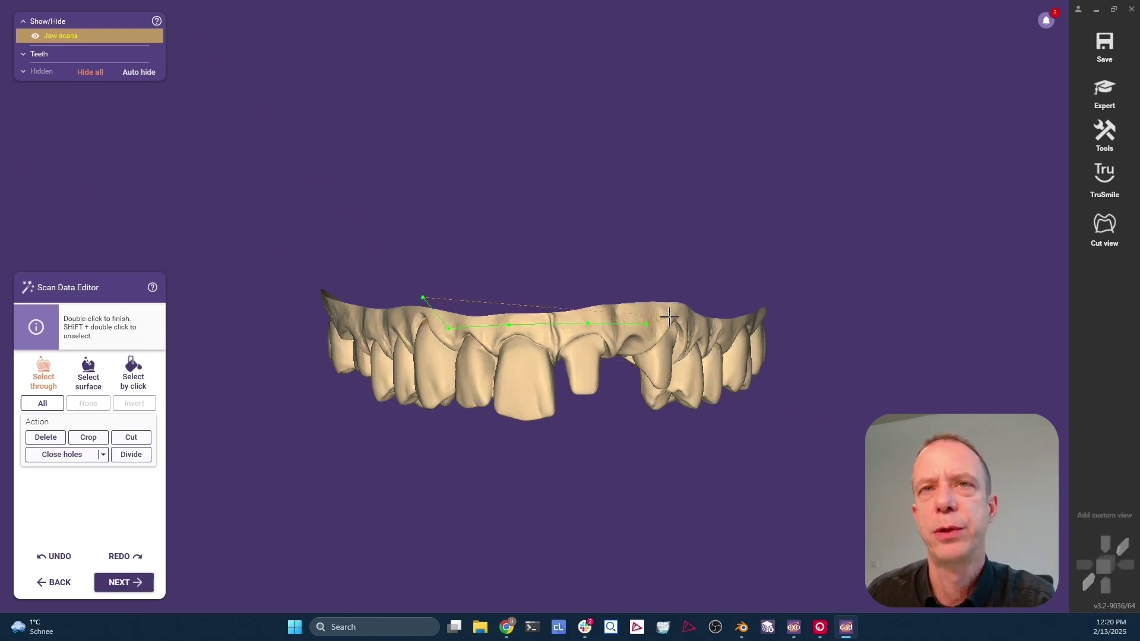
{"action": "left_click", "coordinate": [689, 298]}
{"action": "double_click", "coordinate": [605, 213]}
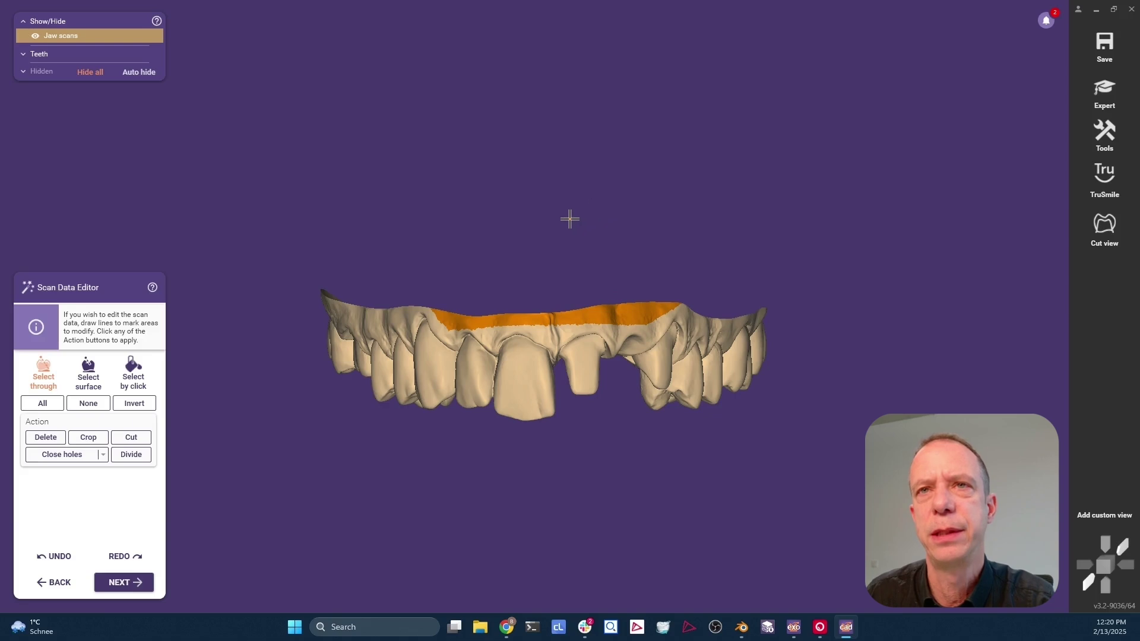
{"action": "left_click", "coordinate": [51, 443]}
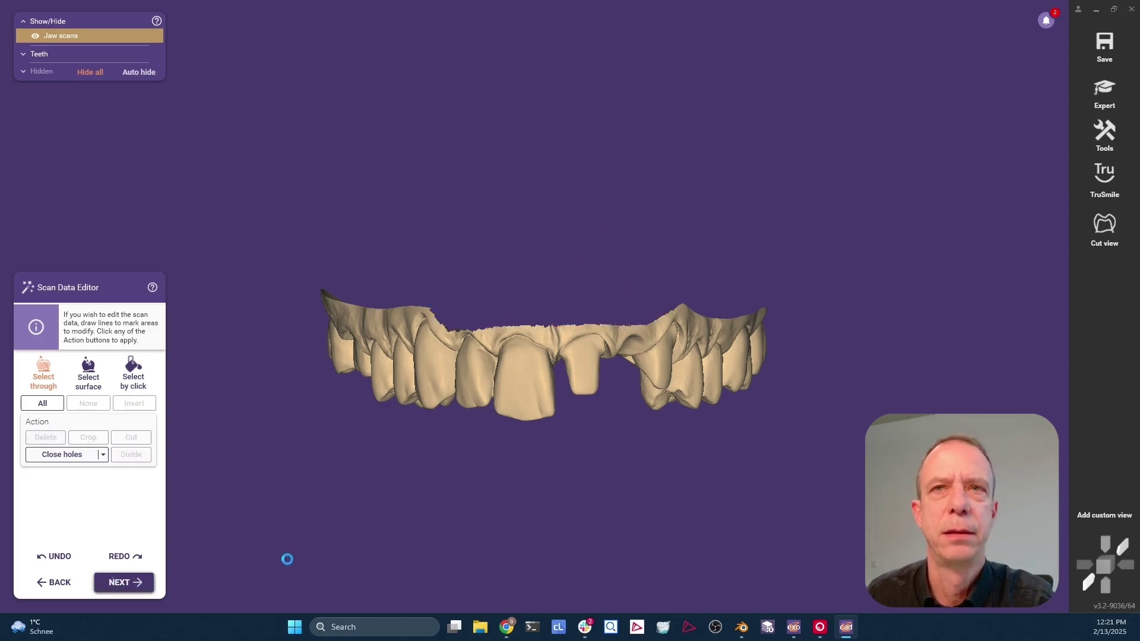
{"action": "key", "text": "Return"}
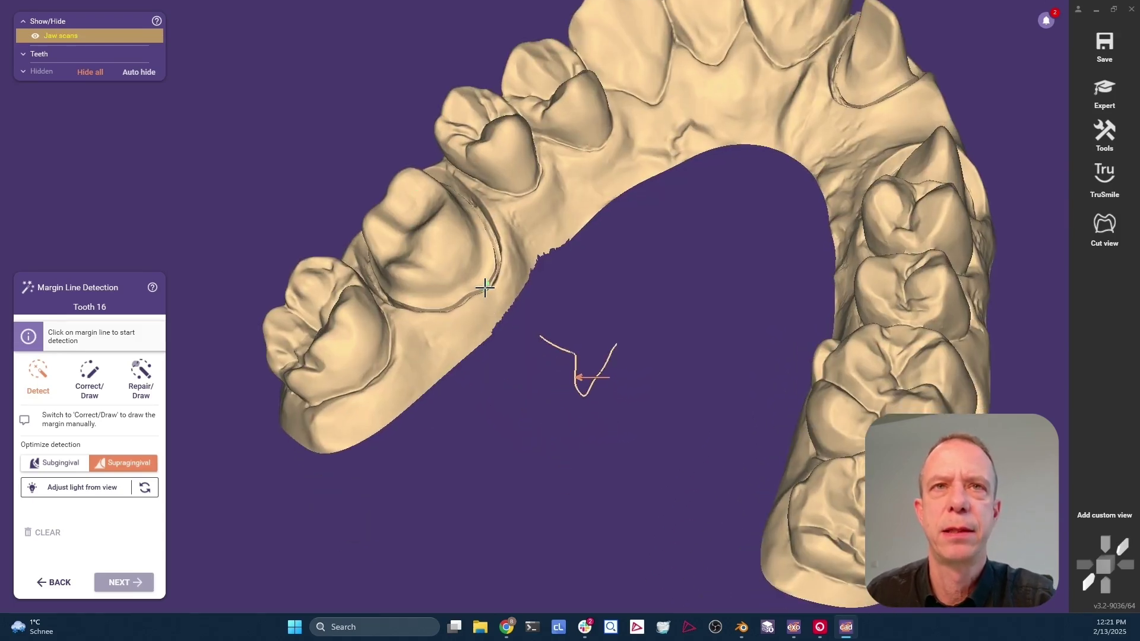
Auto-detect the tooth 16 margin and confirm teeth 16, 21 and 23 as dies
{"action": "left_click", "coordinate": [486, 284]}
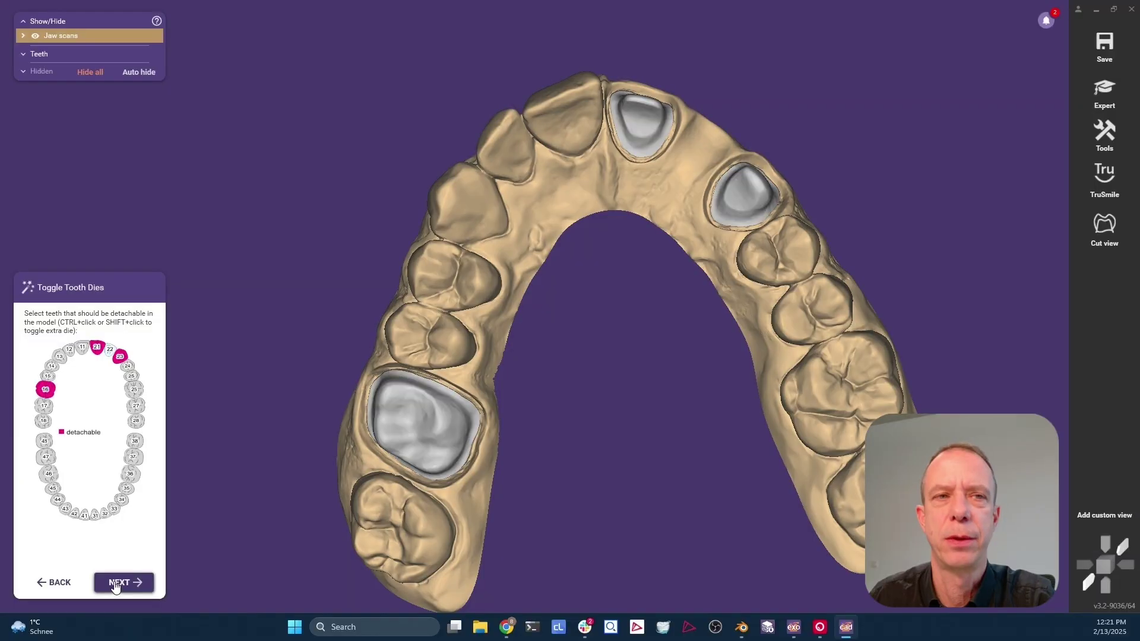
{"action": "left_click", "coordinate": [116, 582]}
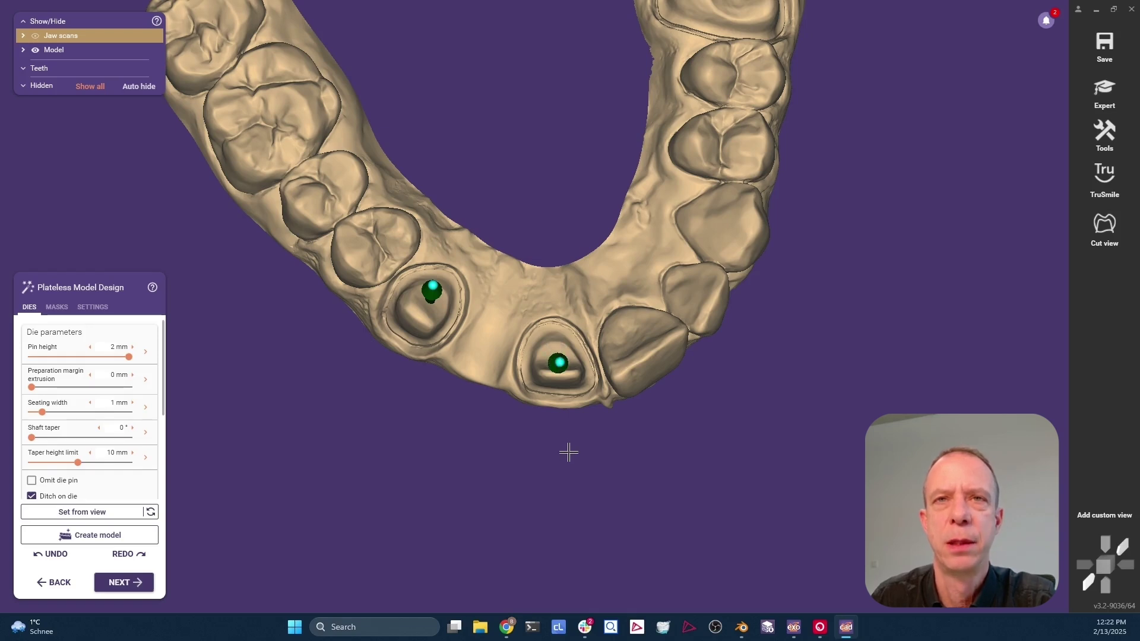
Tilt the Plateless Model Design view to inspect the green die insertion arrows
{"action": "right_click_drag", "start_coordinate": [568, 453], "coordinate": [585, 469]}
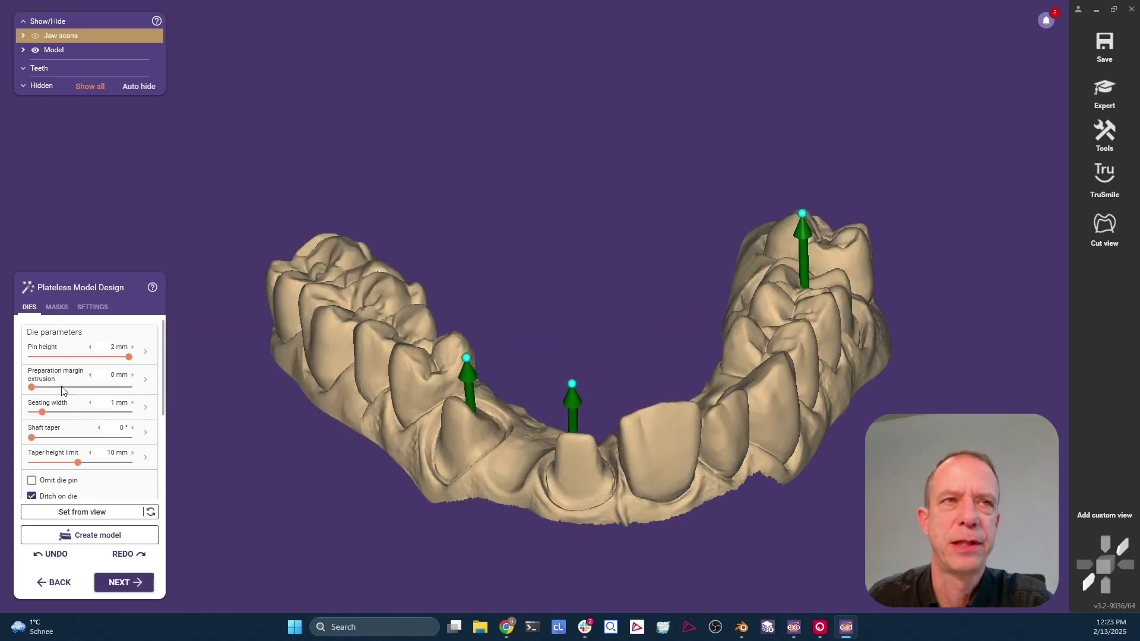
Set the die Pin height to 1.5 mm and the Shaft taper to 2°
{"action": "mouse_move", "coordinate": [71, 463]}
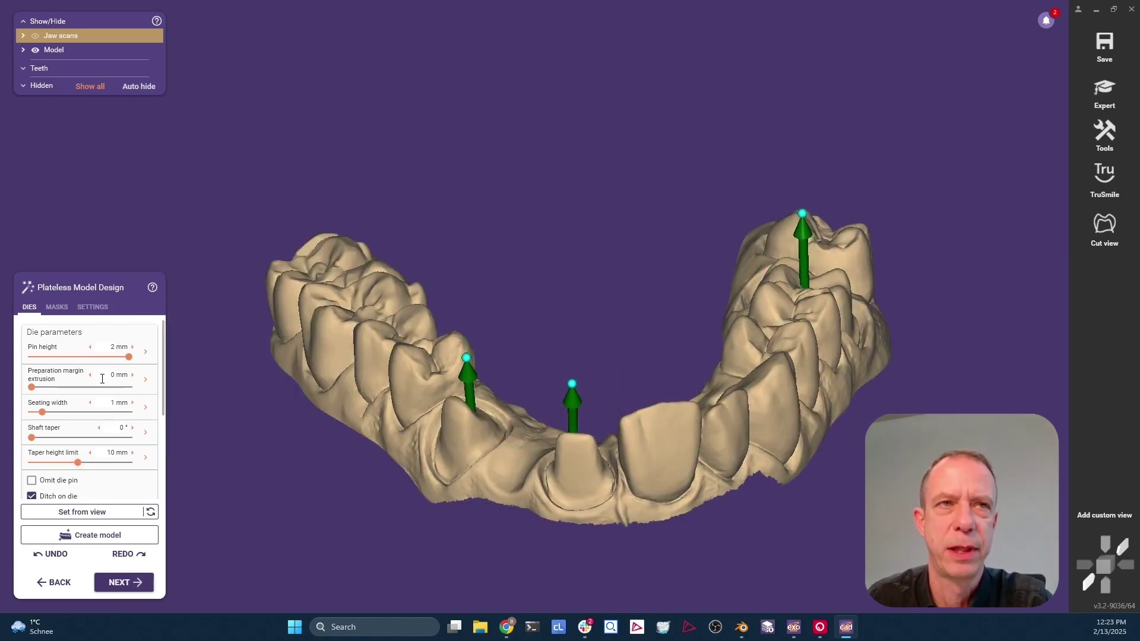
{"action": "double_click", "coordinate": [111, 347]}
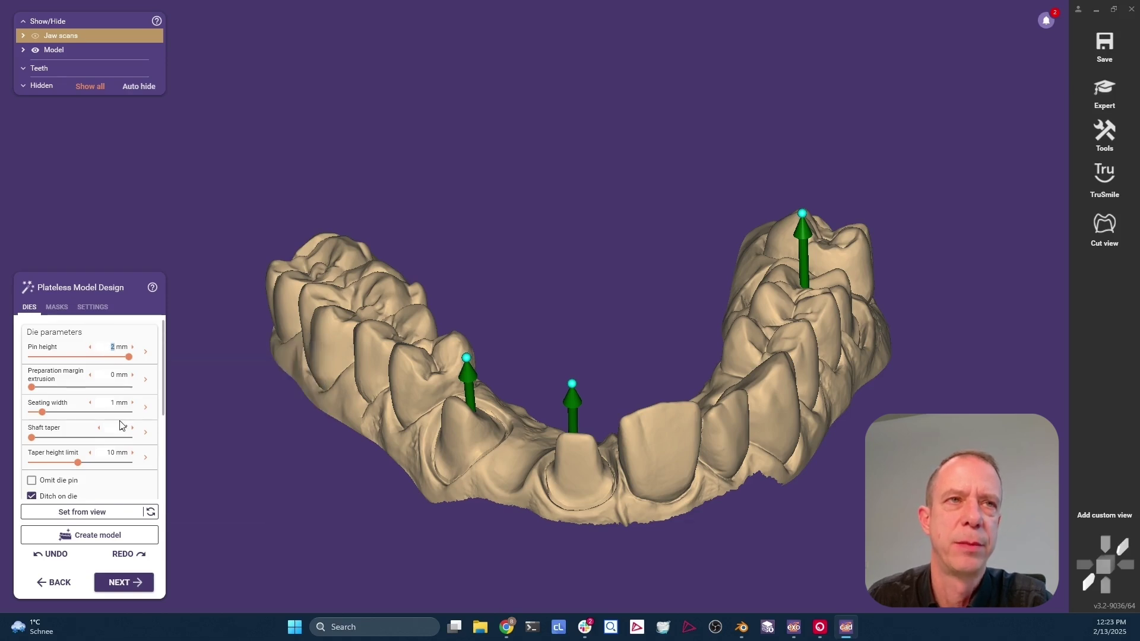
{"action": "type", "text": "1.5"}
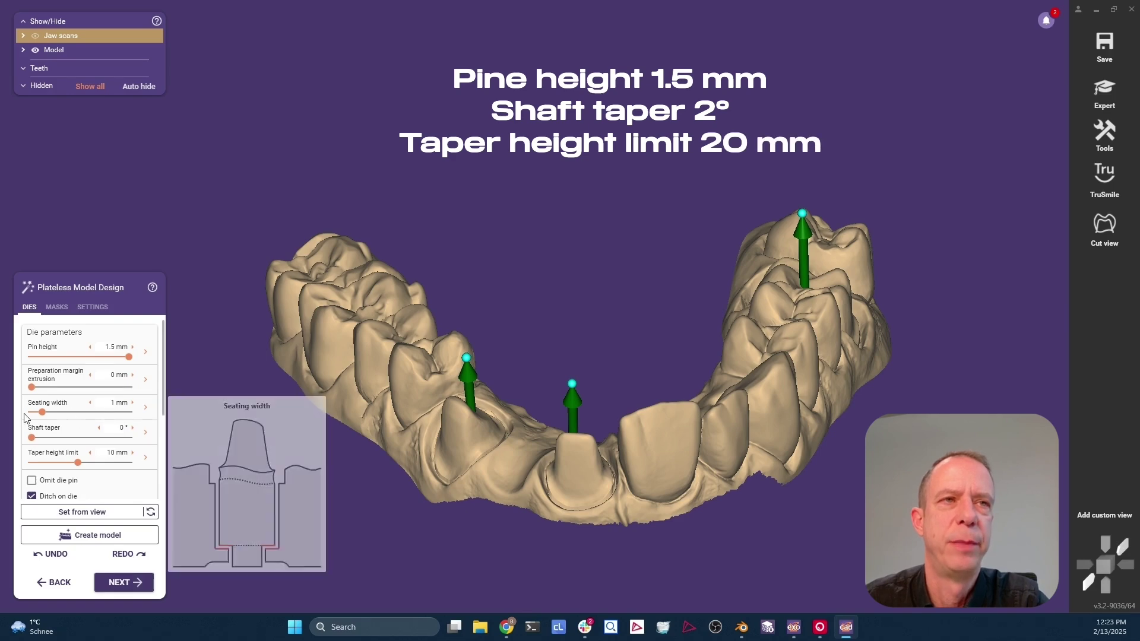
{"action": "mouse_move", "coordinate": [120, 408]}
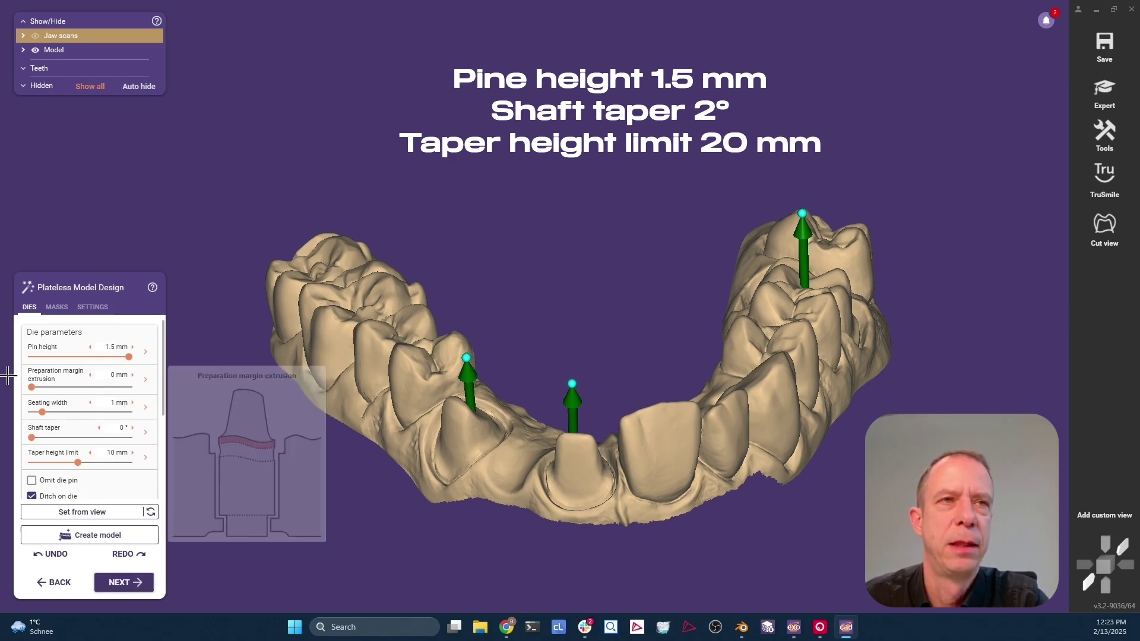
{"action": "mouse_move", "coordinate": [67, 376]}
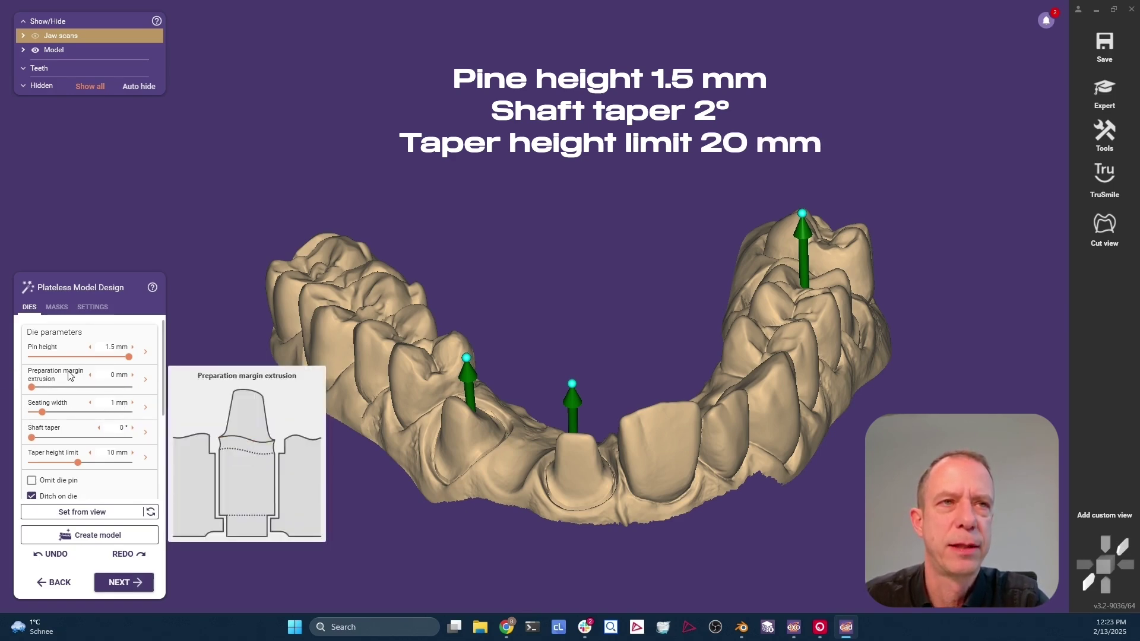
{"action": "left_click", "coordinate": [122, 428]}
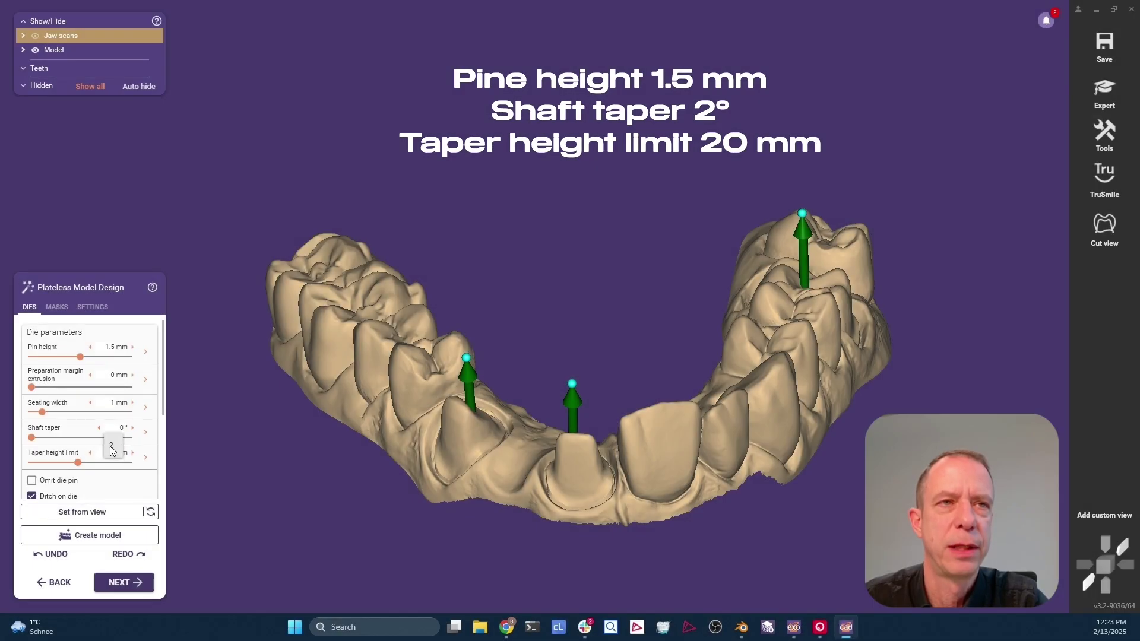
{"action": "left_click", "coordinate": [111, 446]}
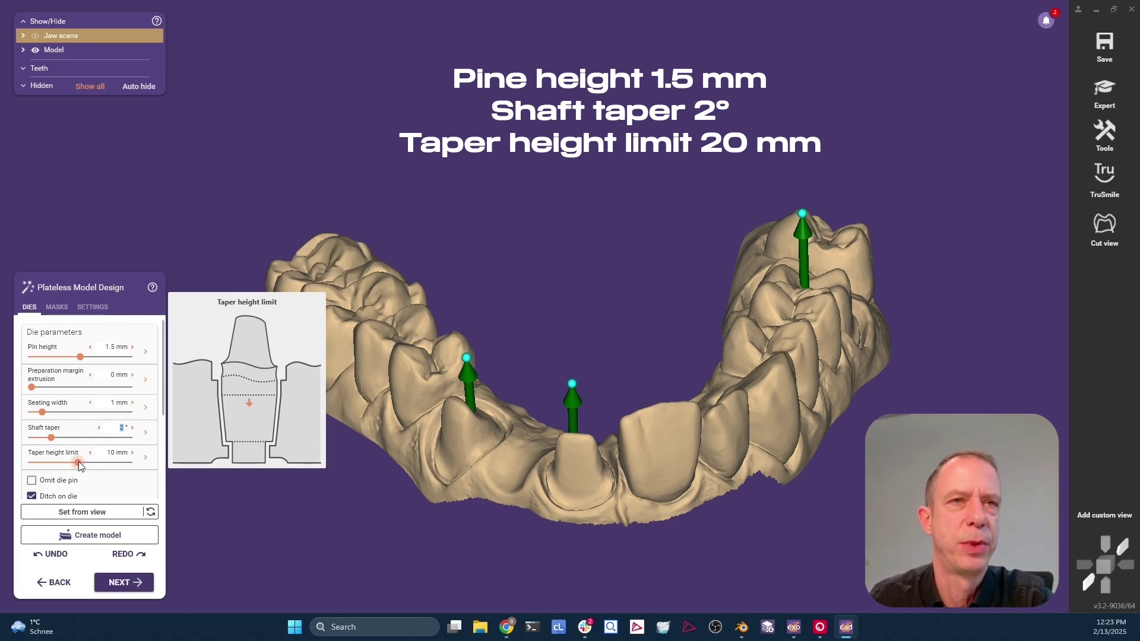
Set the Taper height limit to 20 mm, enable Omit die pin and disable Ditch on die
{"action": "mouse_move", "coordinate": [116, 430]}
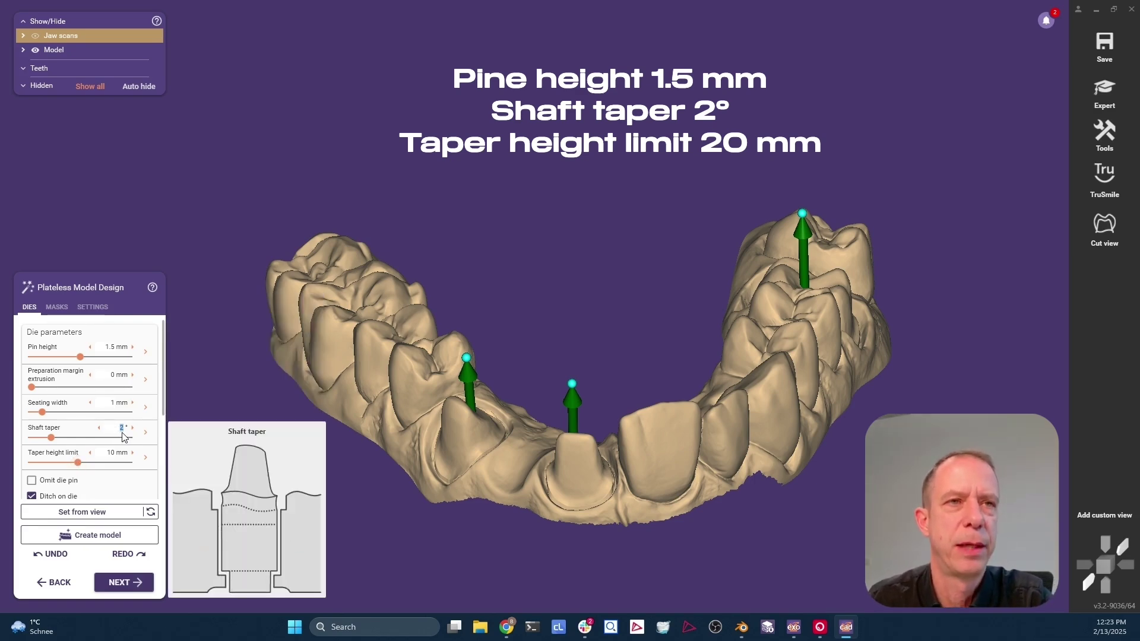
{"action": "mouse_move", "coordinate": [121, 458]}
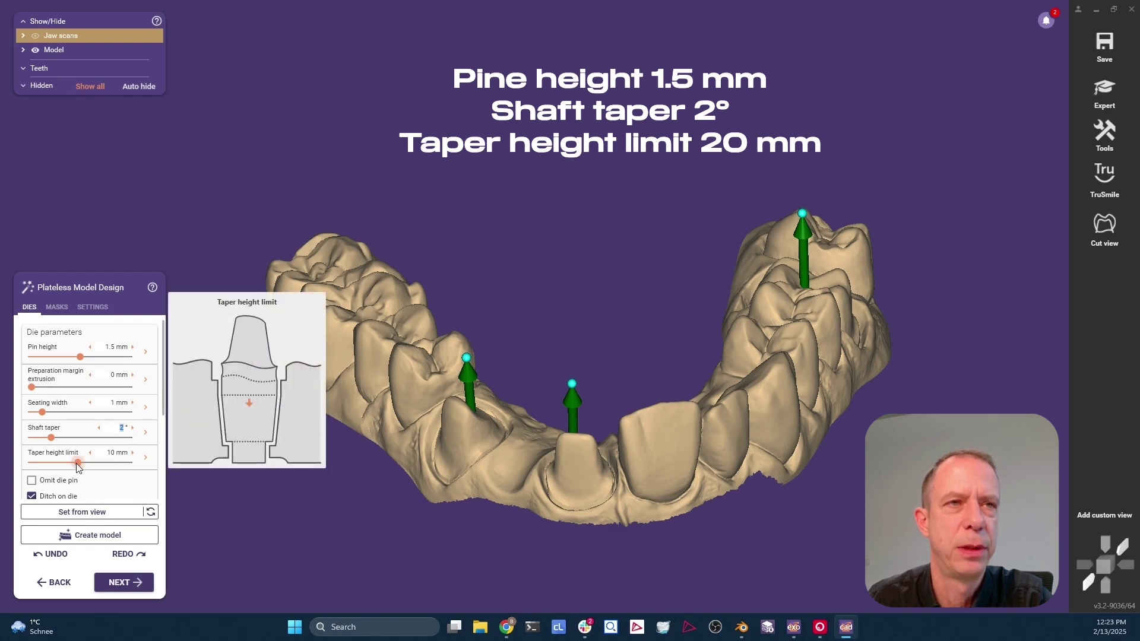
{"action": "left_click_drag", "start_coordinate": [78, 467], "coordinate": [138, 472]}
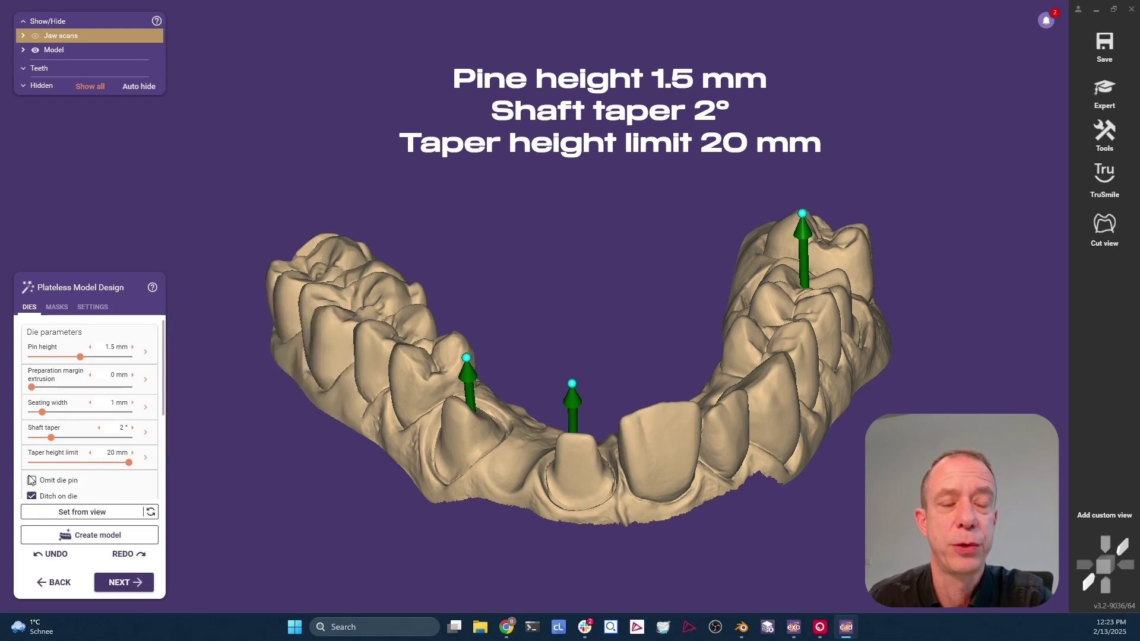
{"action": "mouse_move", "coordinate": [34, 484]}
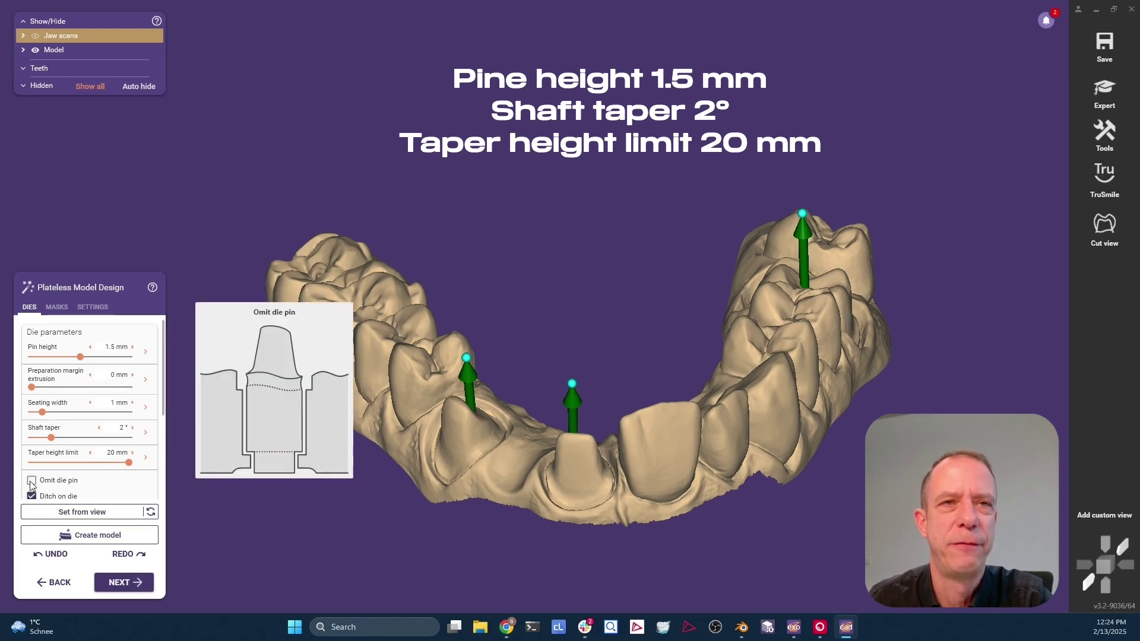
{"action": "left_click", "coordinate": [32, 482]}
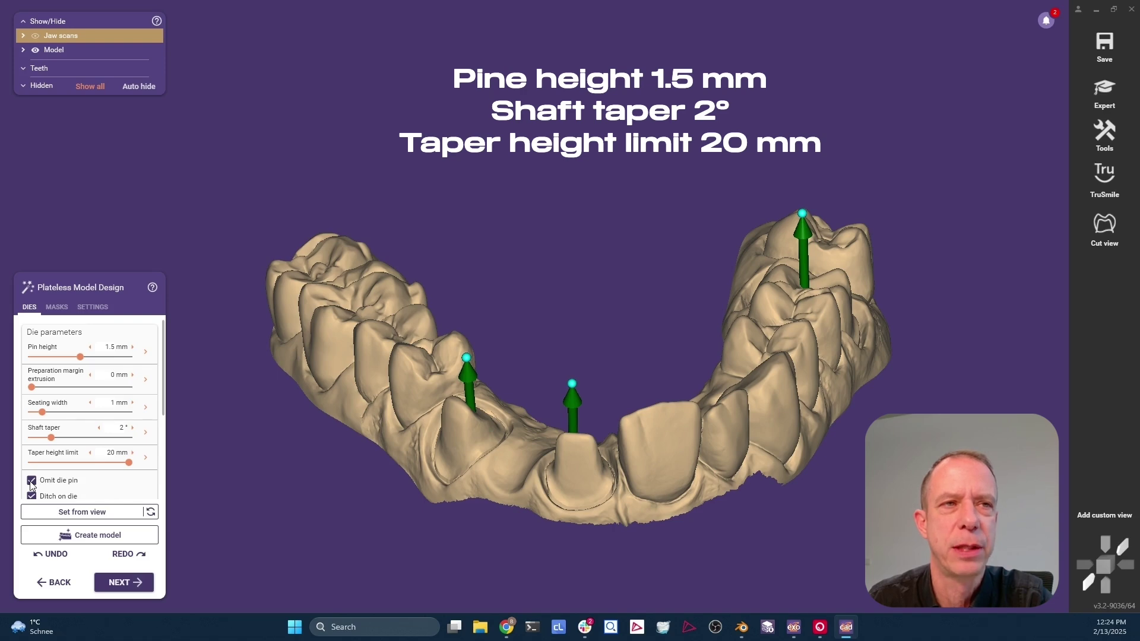
{"action": "left_click", "coordinate": [31, 497]}
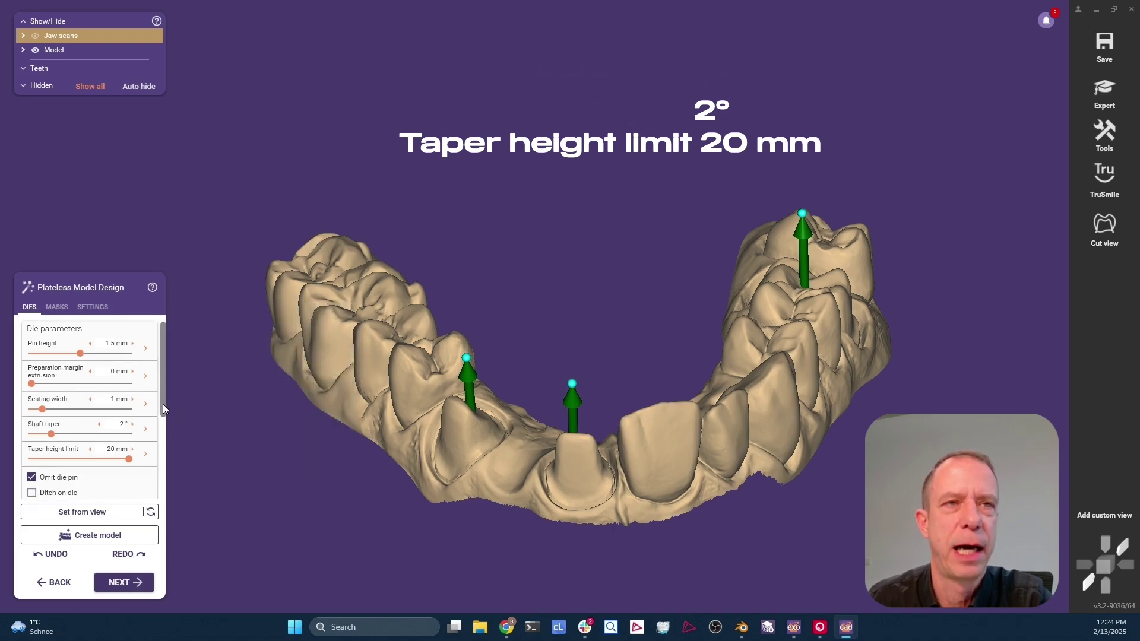
{"action": "left_click_drag", "start_coordinate": [163, 403], "coordinate": [166, 522]}
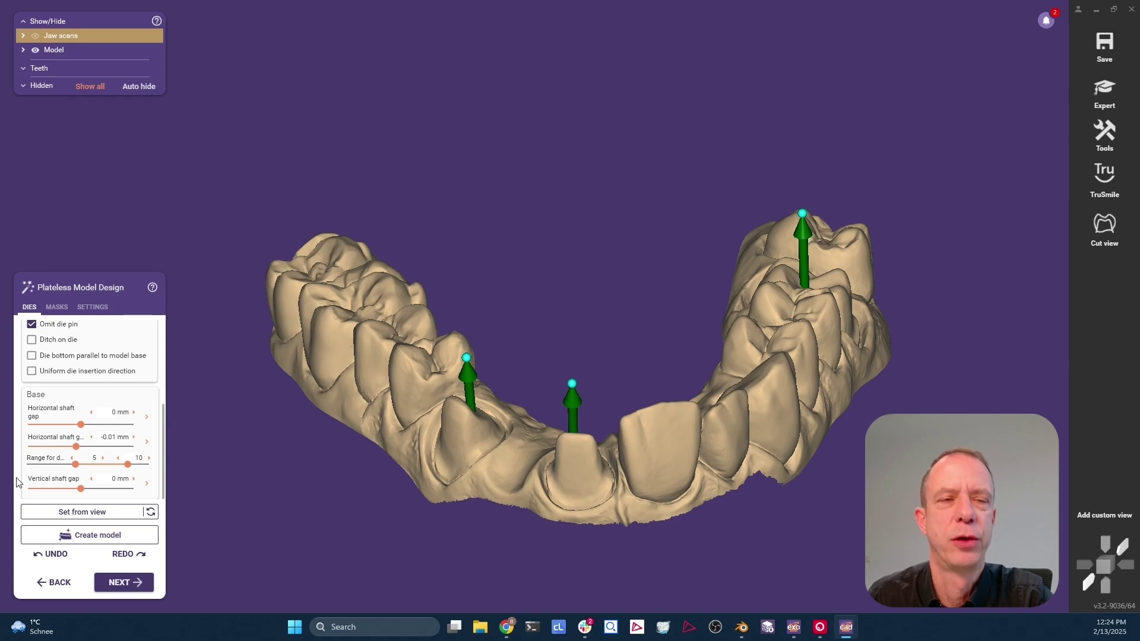
{"action": "mouse_move", "coordinate": [59, 419]}
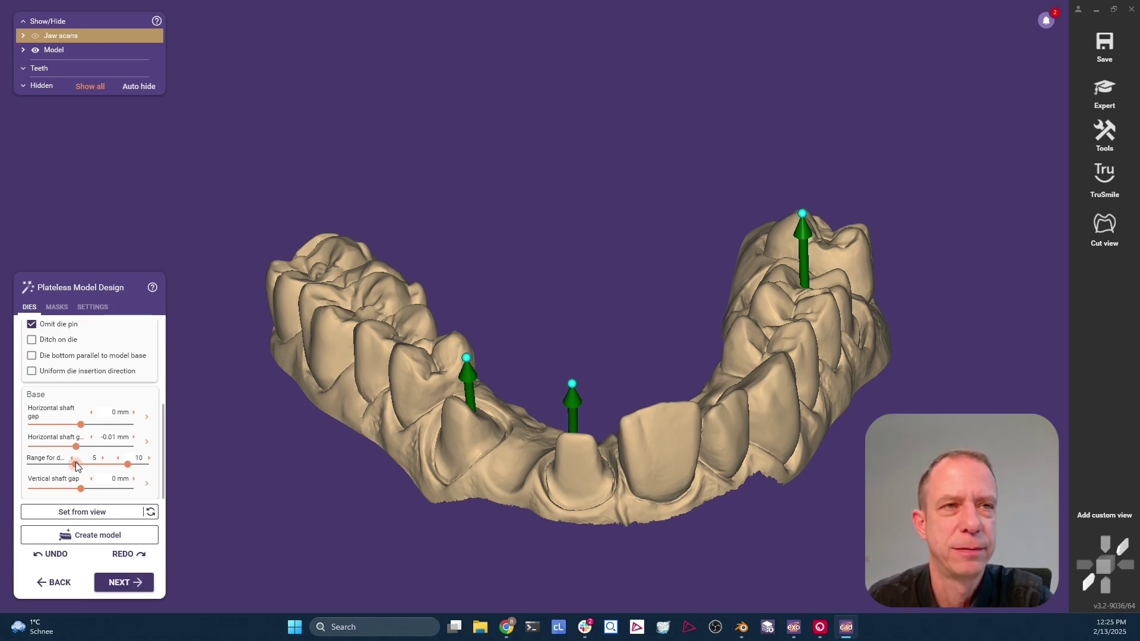
{"action": "mouse_move", "coordinate": [79, 488]}
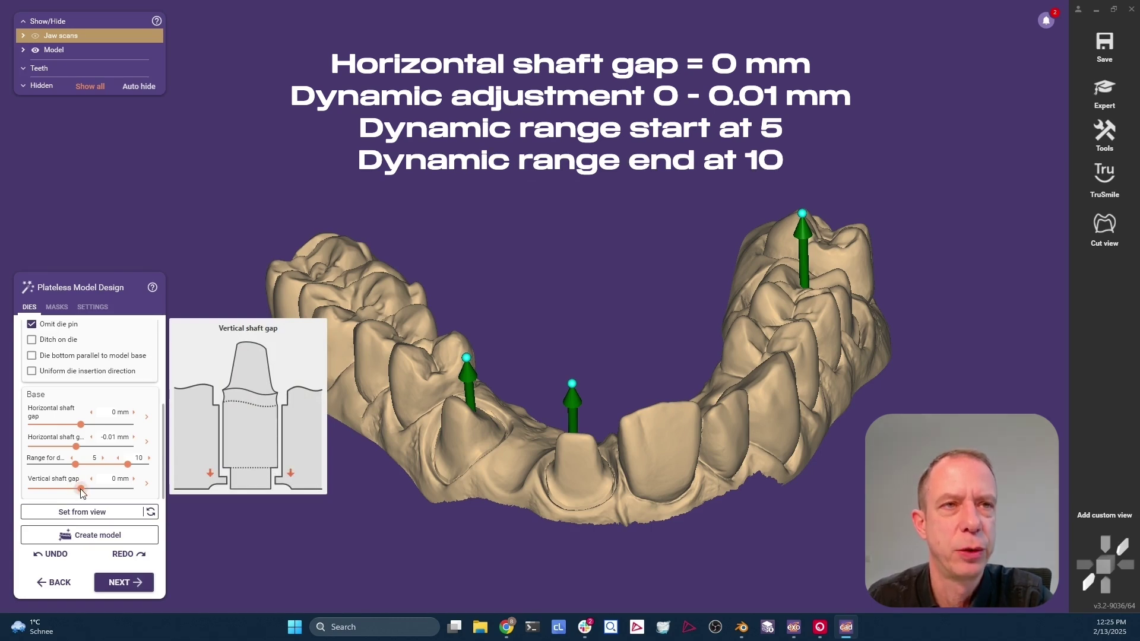
{"action": "left_click", "coordinate": [102, 537]}
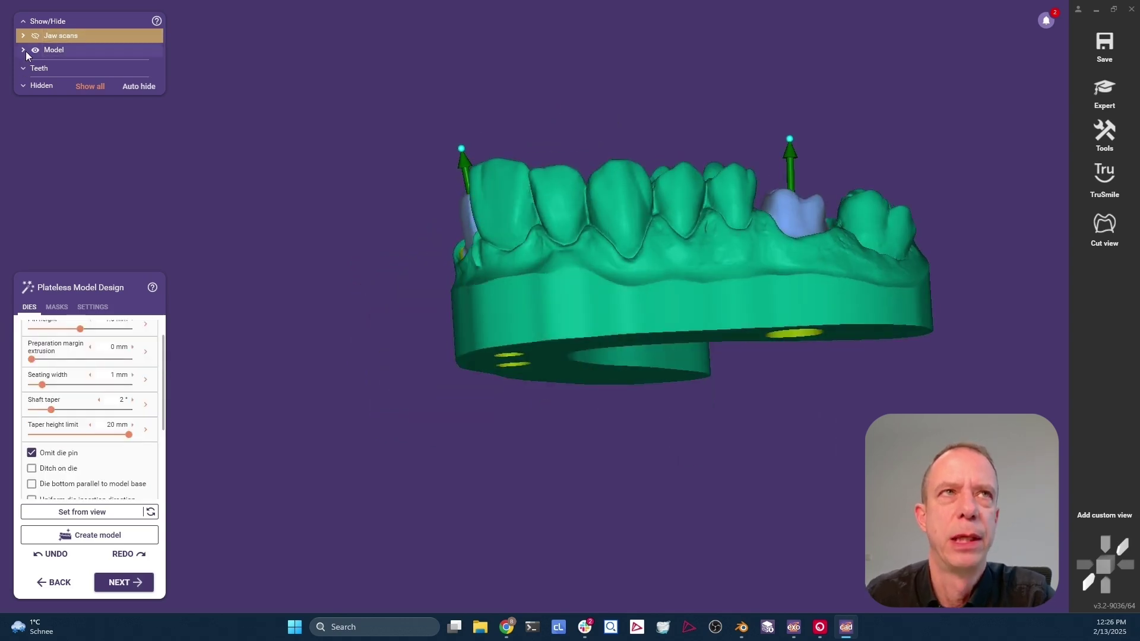
Expand Model in Show/Hide and make the model transparent to reveal the dies
{"action": "left_click", "coordinate": [27, 50]}
{"action": "left_click", "coordinate": [98, 78]}
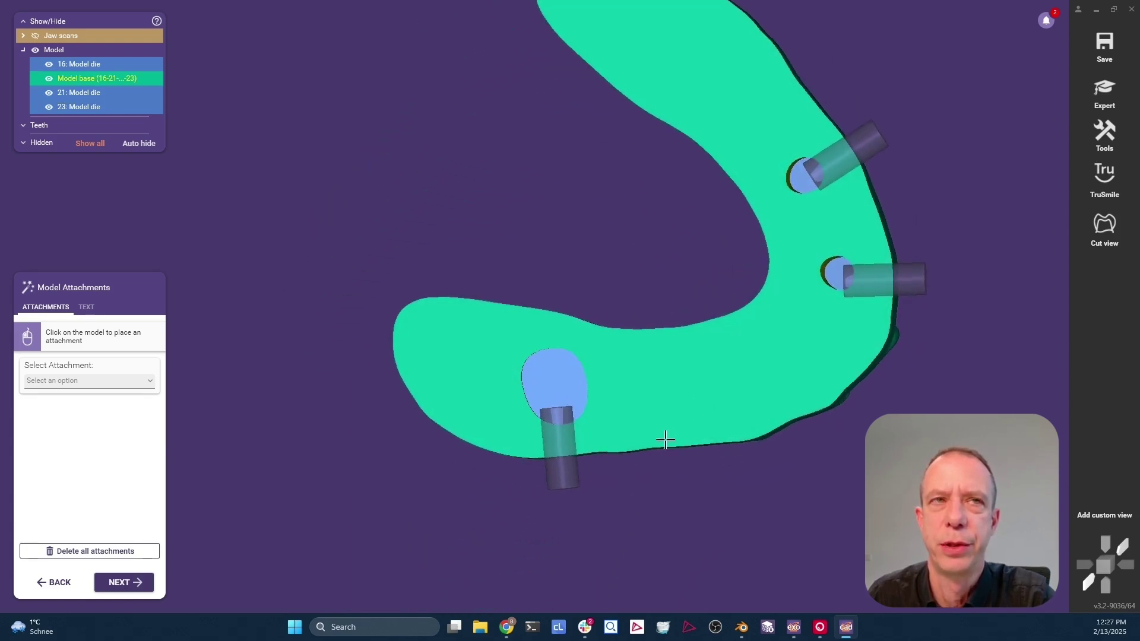
Add 3D Print drain holes, nudge one hole upward, set the diameter to 1.8 mm and apply
{"action": "left_click", "coordinate": [566, 494]}
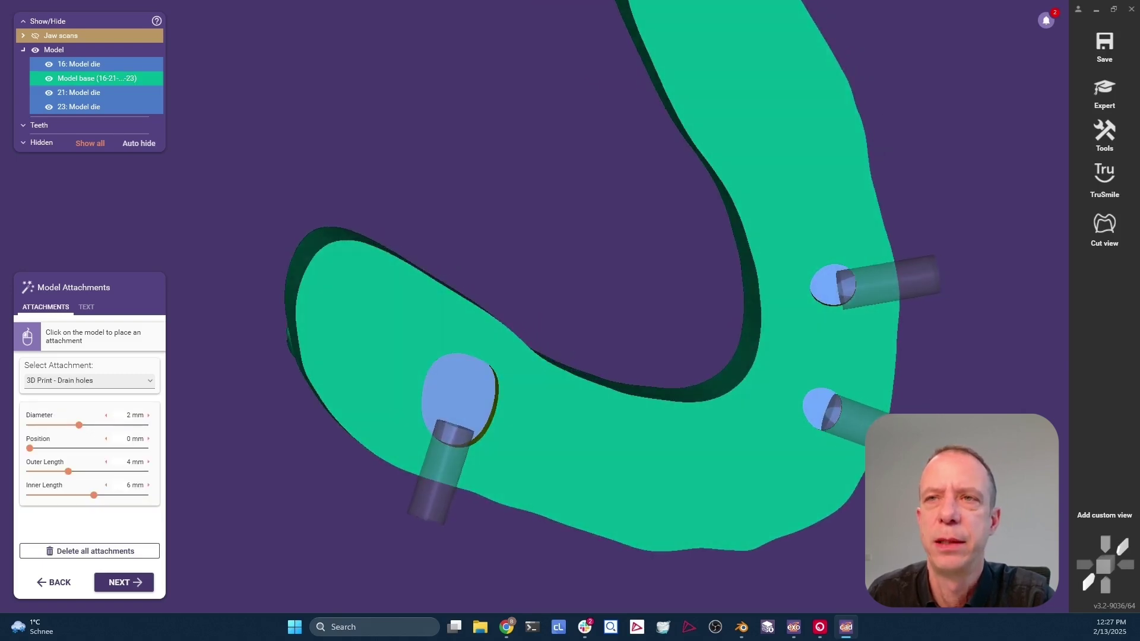
{"action": "left_click_drag", "start_coordinate": [893, 300], "coordinate": [890, 287]}
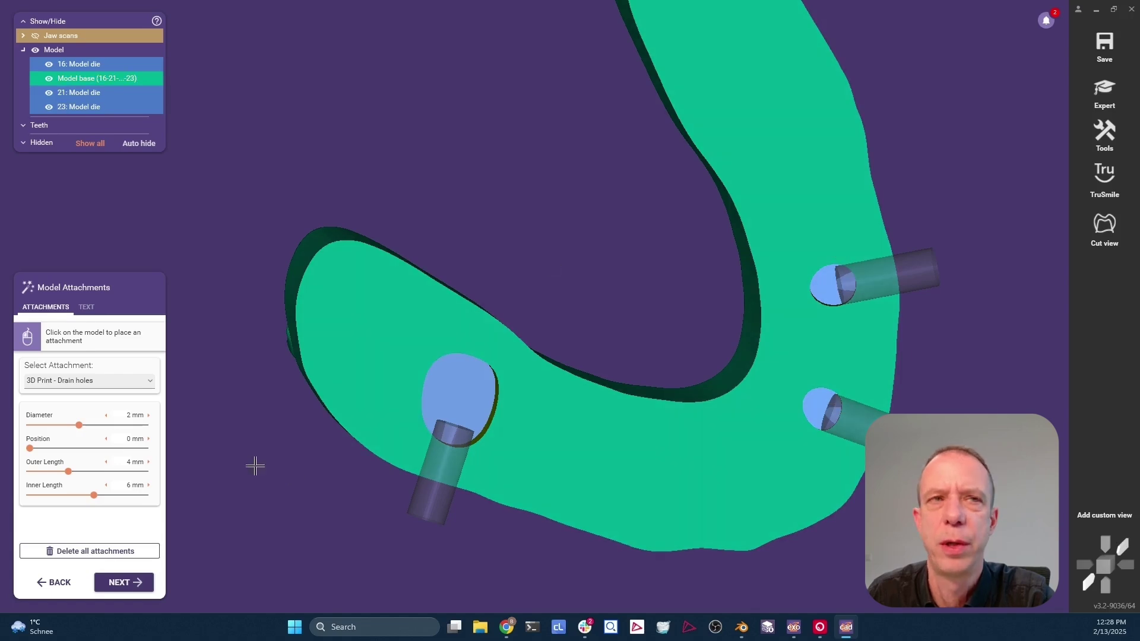
{"action": "left_click_drag", "start_coordinate": [78, 425], "coordinate": [73, 425]}
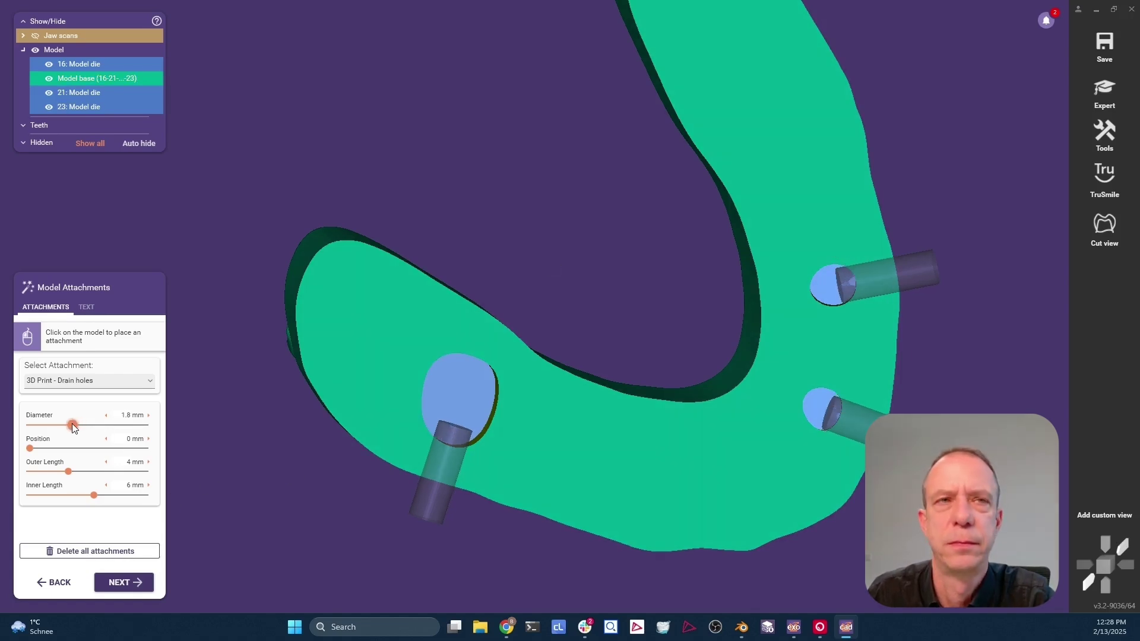
{"action": "right_click_drag", "start_coordinate": [250, 423], "coordinate": [278, 423]}
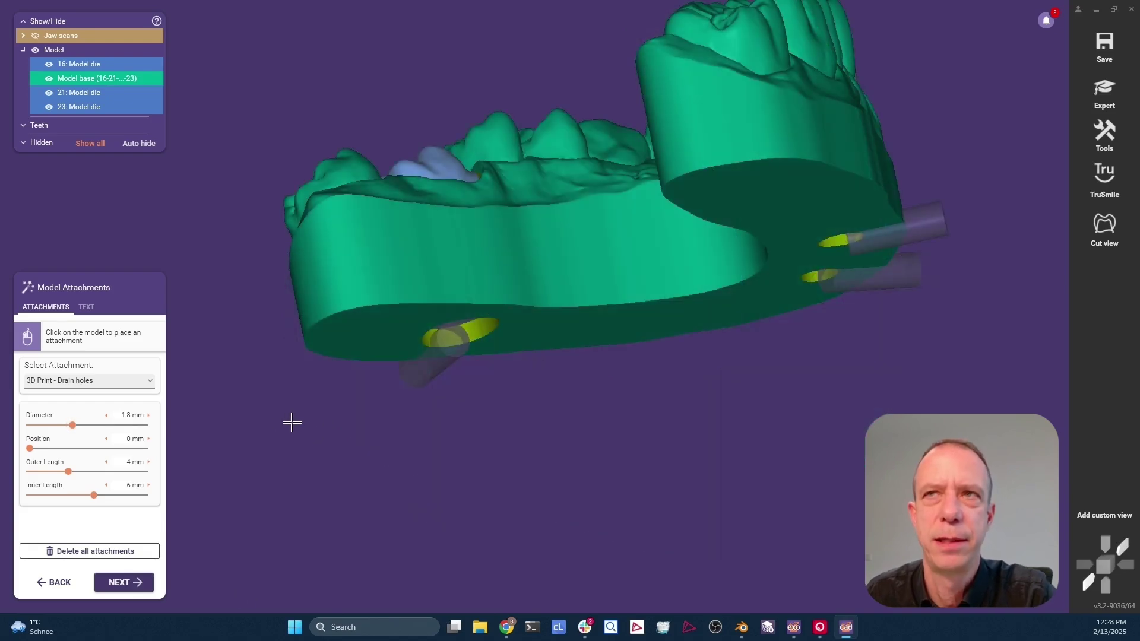
{"action": "key", "text": "Return"}
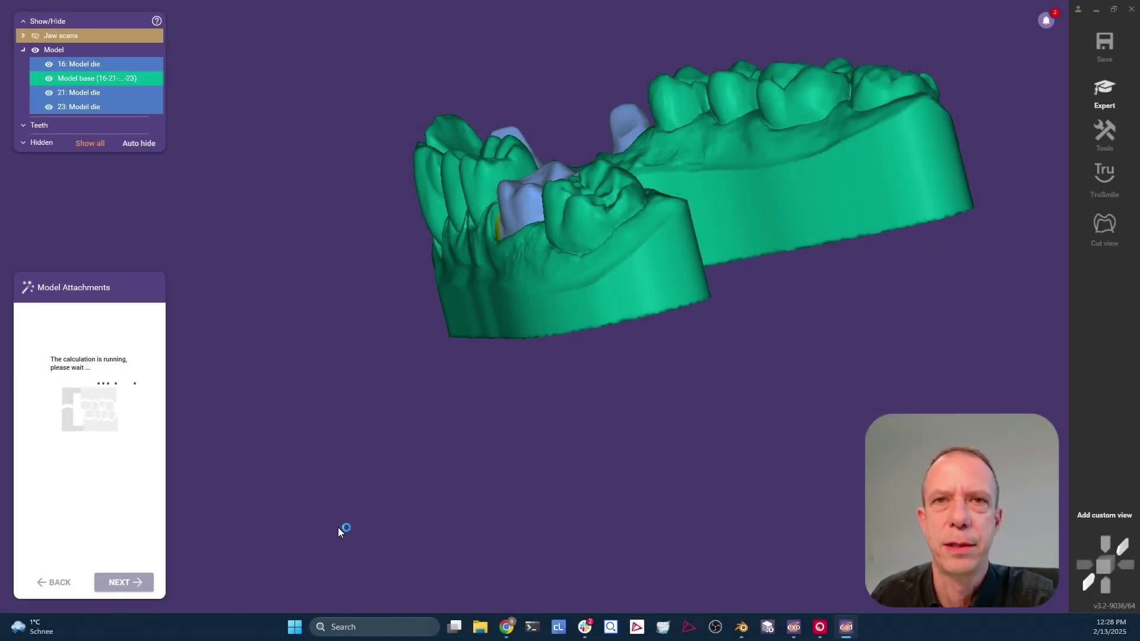